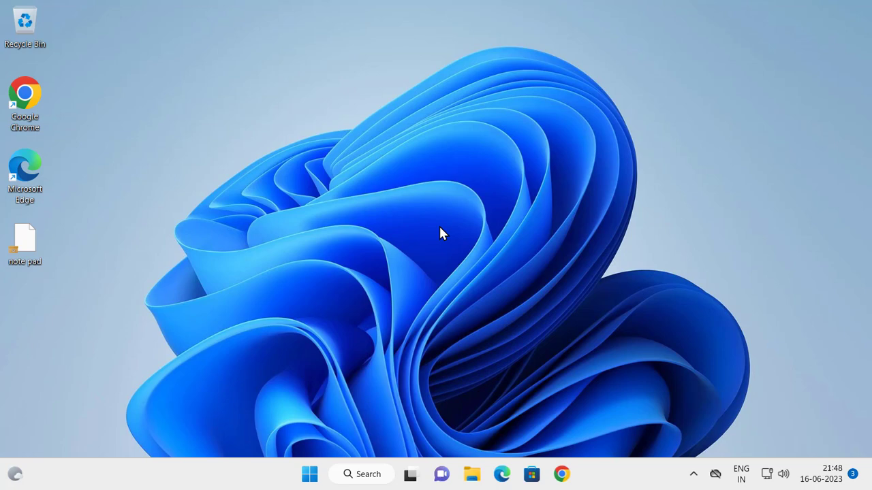
Search Windows for "sevic" and open the Services app.
click(347, 475)
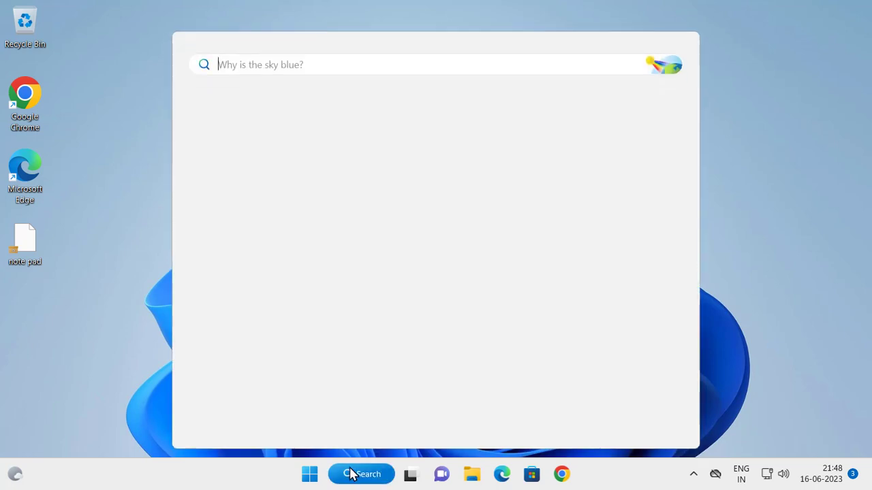
text(sevic)
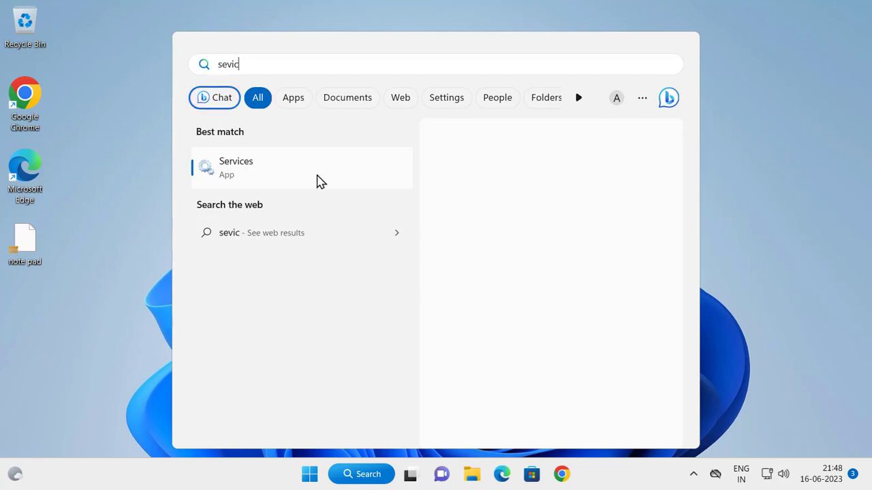
click(318, 168)
click(563, 52)
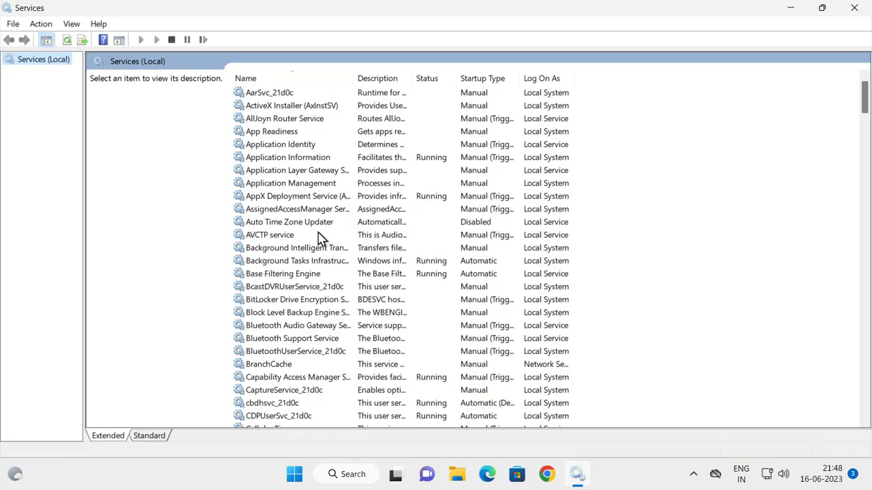
Find the Bluetooth Audio Gateway Service in the services list and open its properties.
click(307, 226)
key(Down)
key(Down)
key(Down)
key(Down)
key(Down)
key(Down)
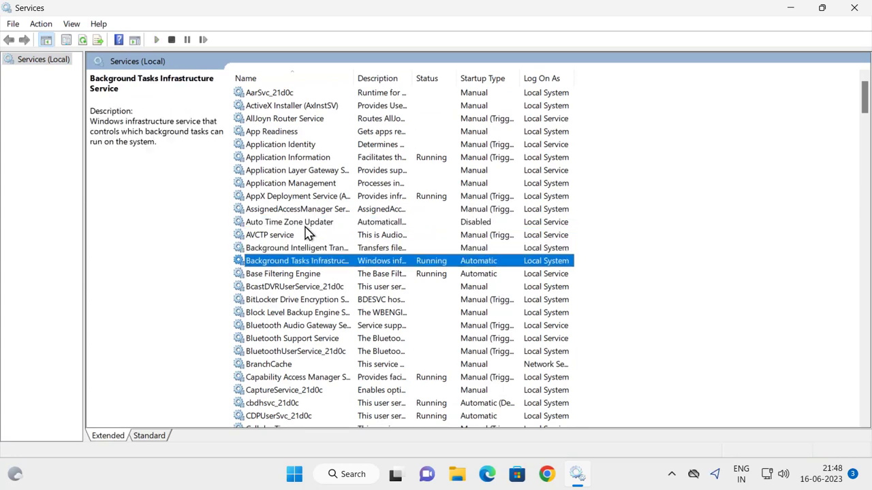
scroll(311, 306, down, 1)
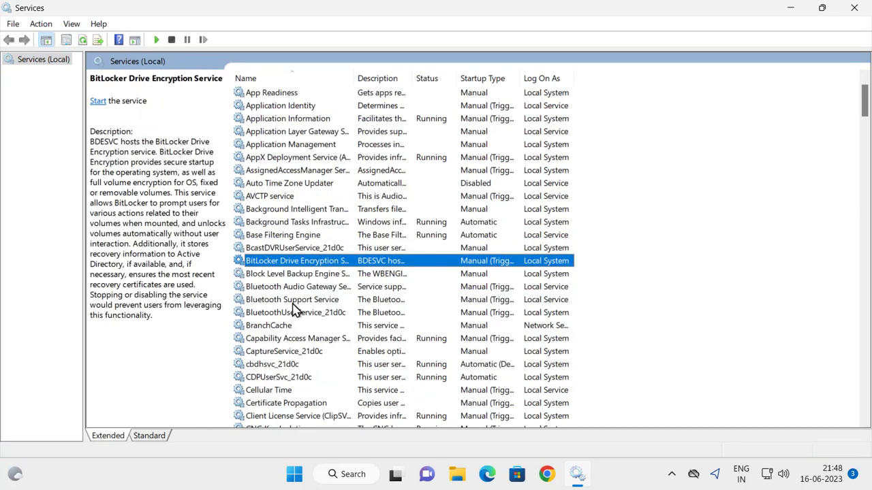
click(288, 290)
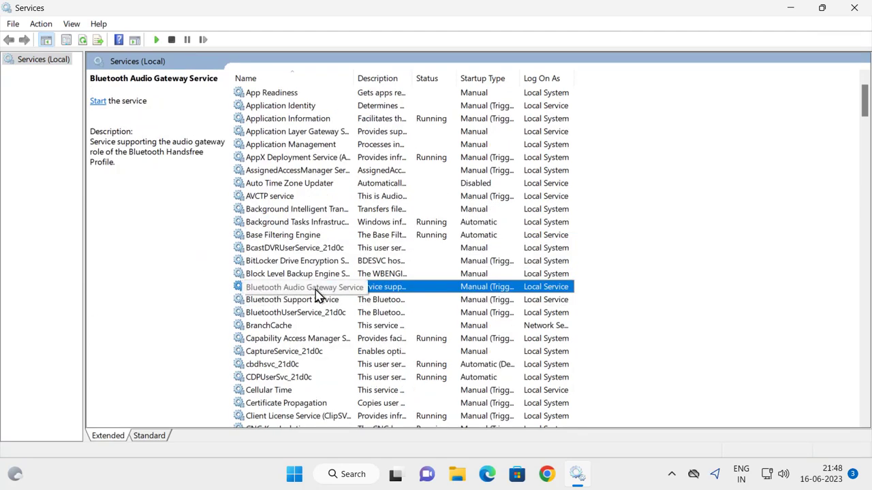
double_click(311, 295)
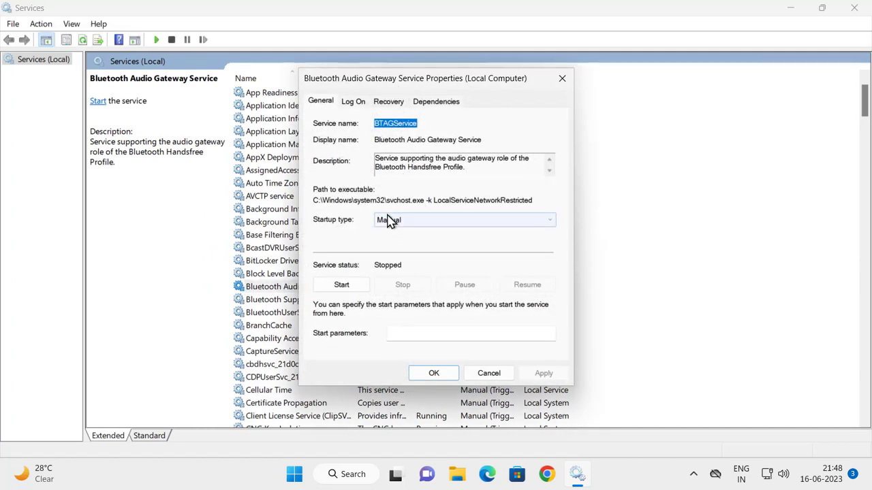
Set the Bluetooth Audio Gateway Service's startup type to Automatic.
click(415, 223)
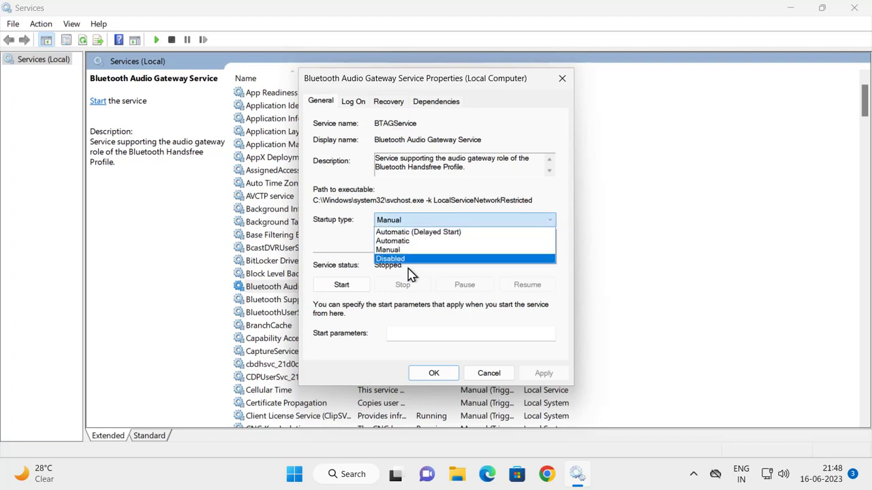
click(404, 252)
click(406, 220)
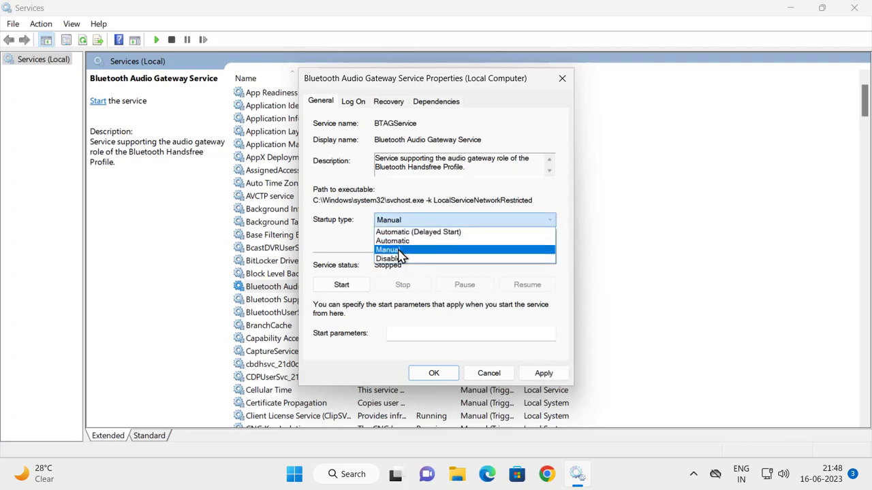
click(406, 250)
click(403, 220)
click(400, 242)
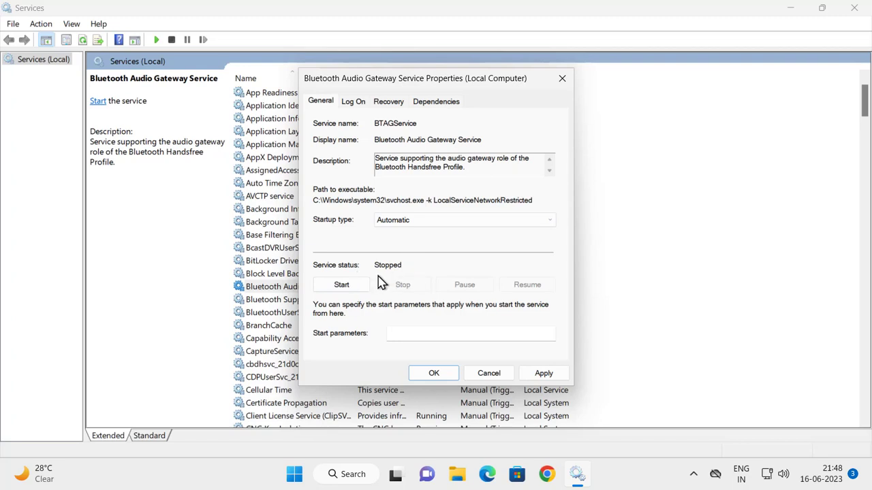
Start the Bluetooth Audio Gateway Service and save its changed properties.
click(344, 289)
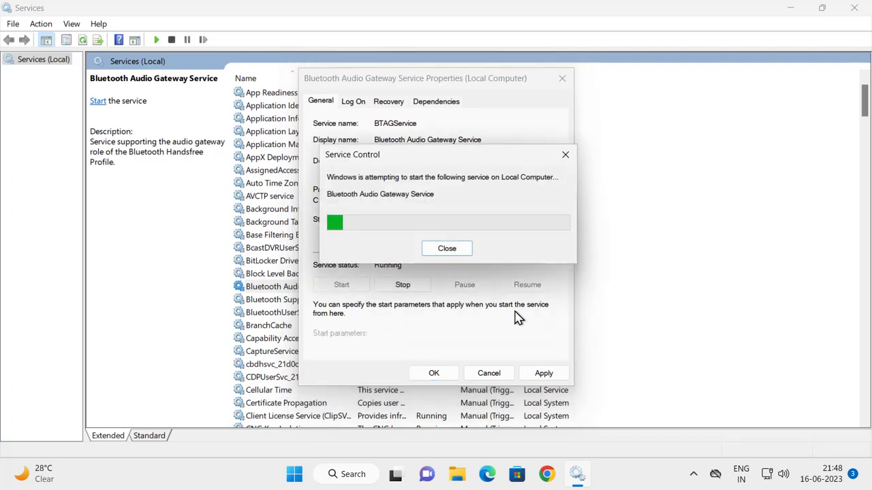
click(535, 372)
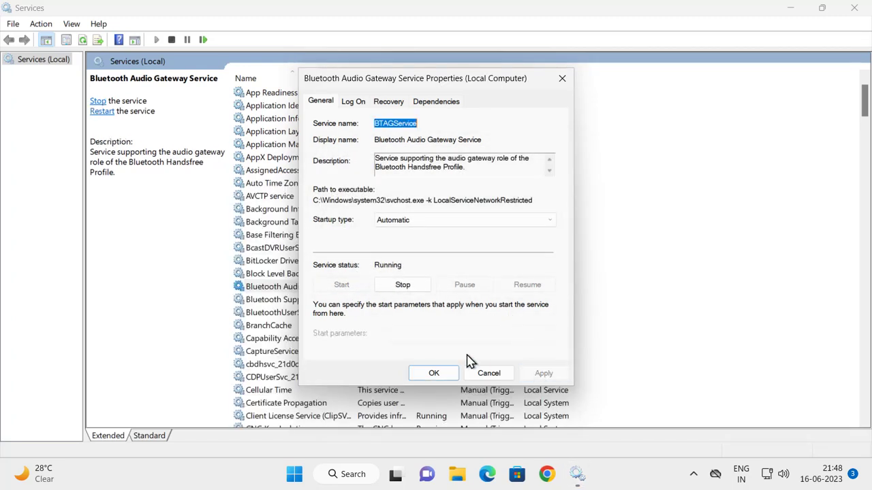
click(429, 374)
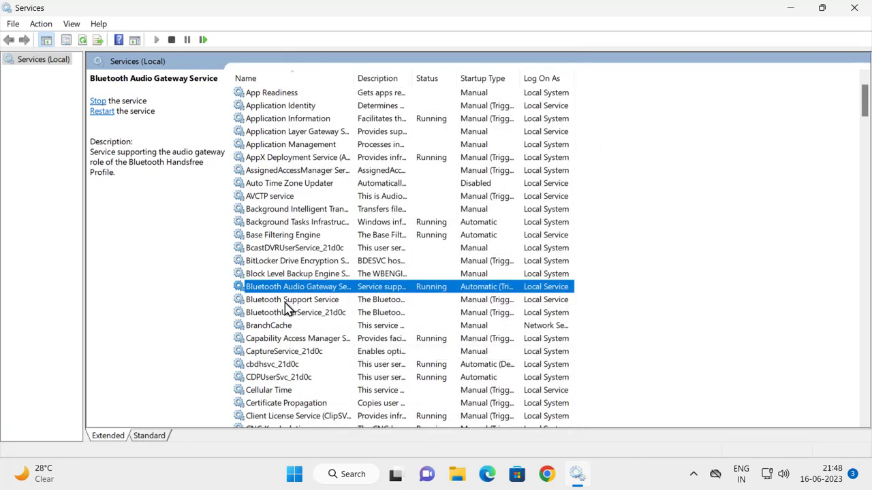
Set the Bluetooth Support Service to Automatic startup and start it, saving the changes.
click(270, 304)
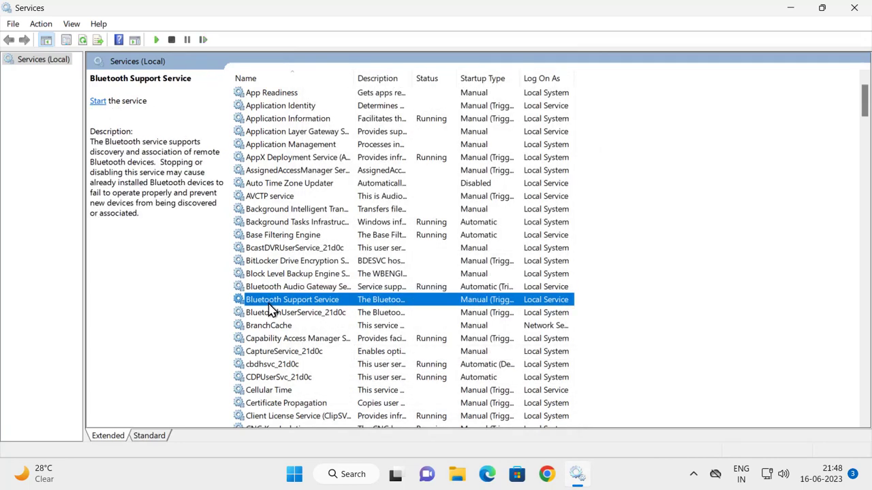
right_click(310, 307)
double_click(302, 307)
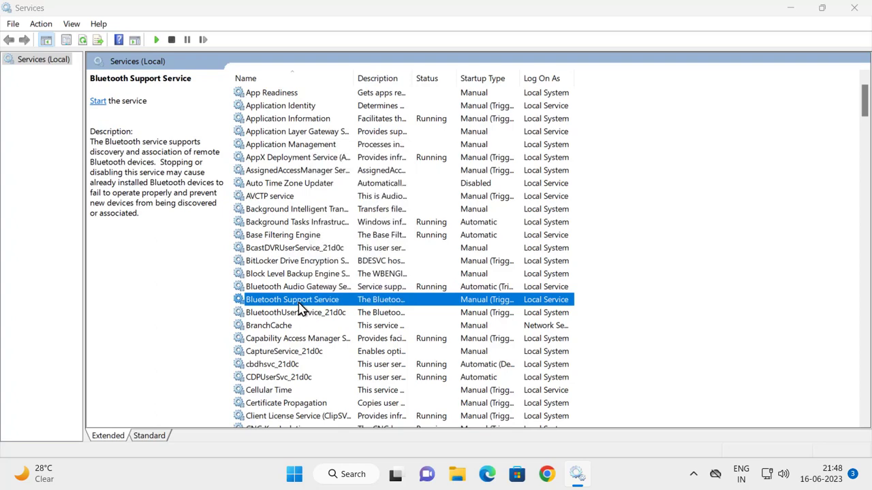
click(388, 220)
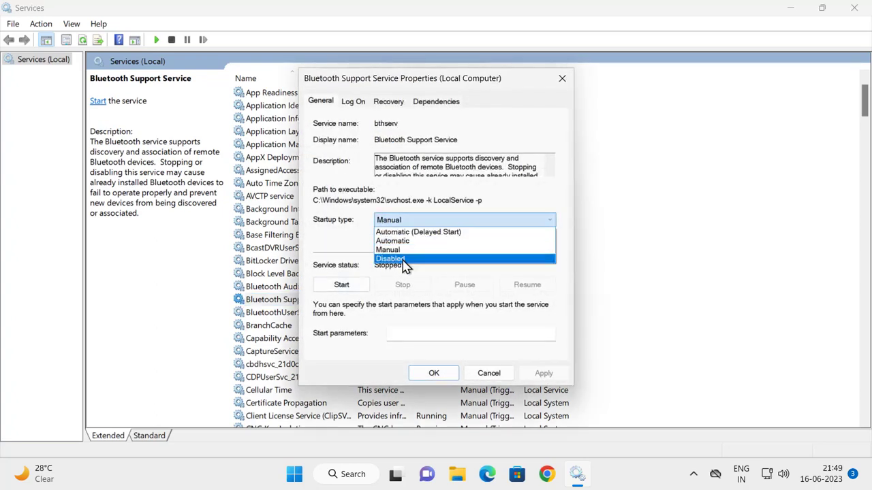
click(402, 240)
click(355, 292)
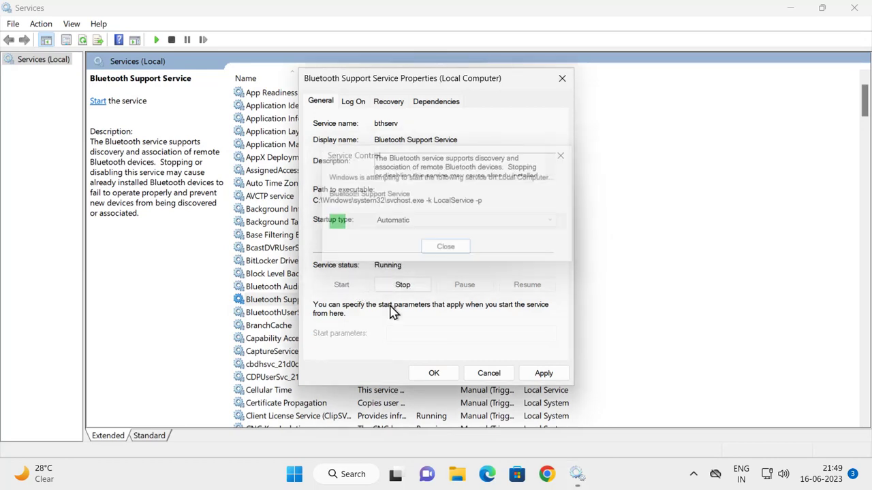
click(541, 377)
click(429, 374)
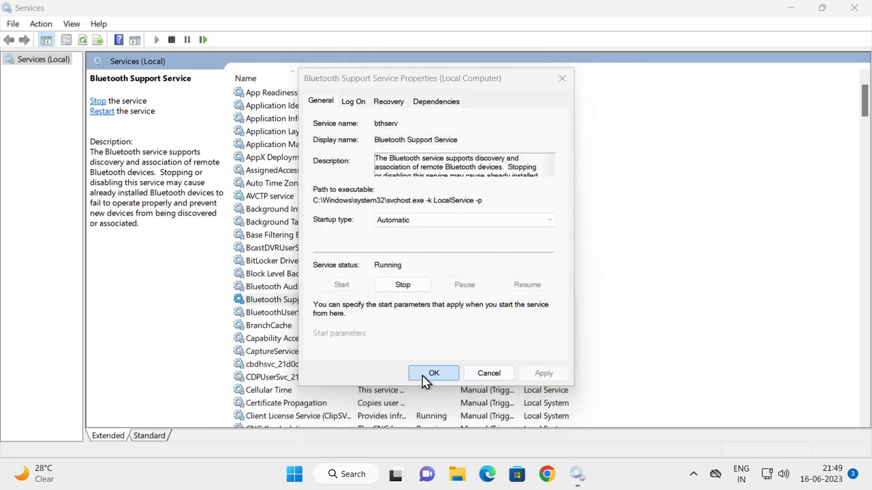
Choose Automatic startup for BluetoothUserService_21d0c and start the service.
click(272, 315)
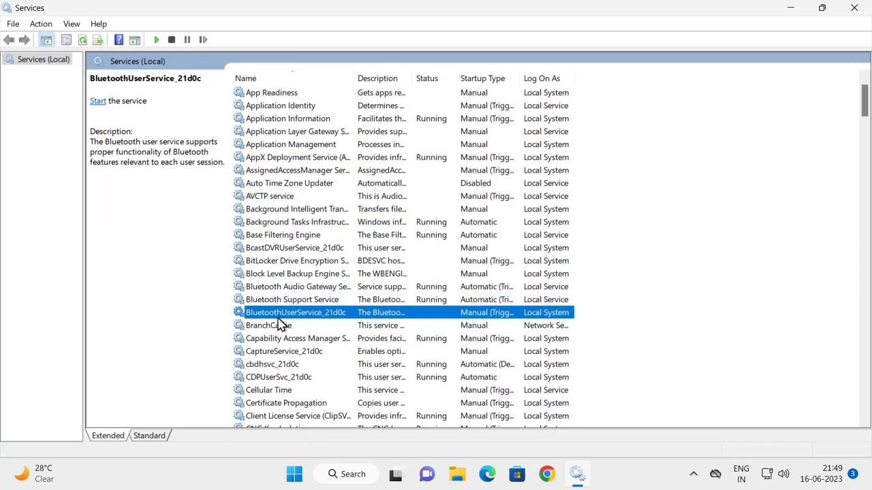
double_click(326, 320)
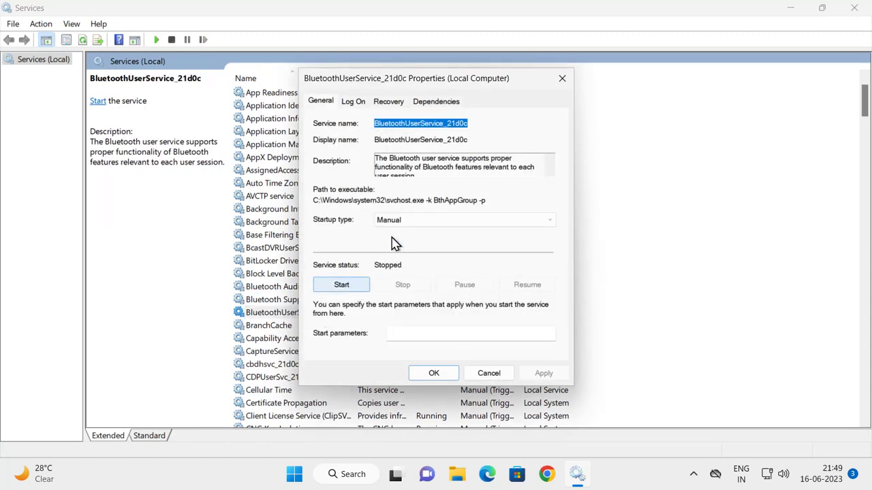
click(399, 222)
click(400, 243)
click(351, 294)
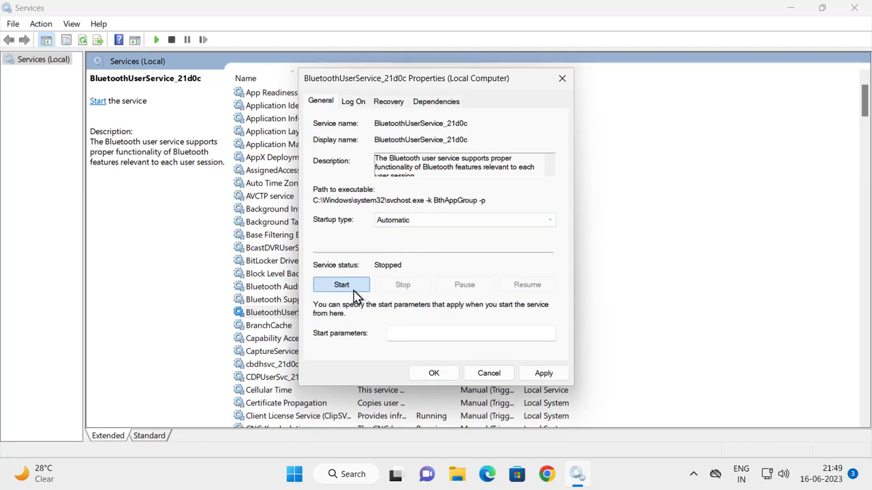
Try to save BluetoothUserService_21d0c's Automatic startup type, and close its properties and the Services window.
click(542, 374)
click(433, 374)
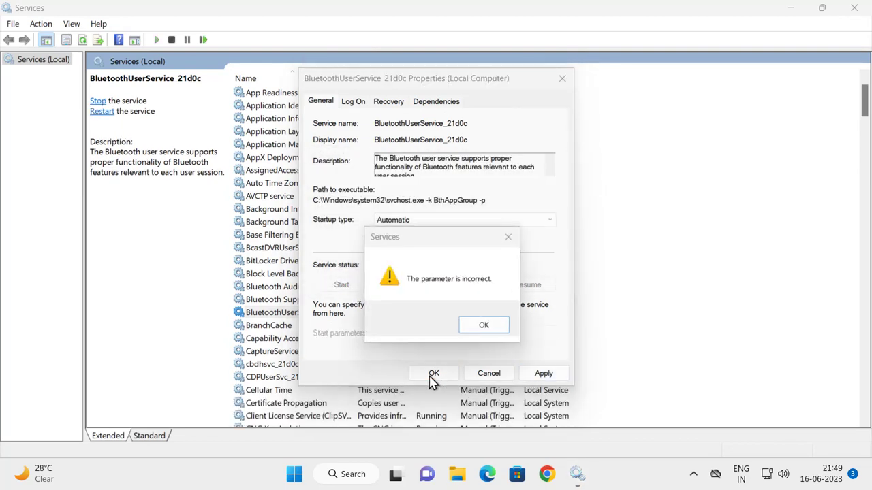
click(470, 326)
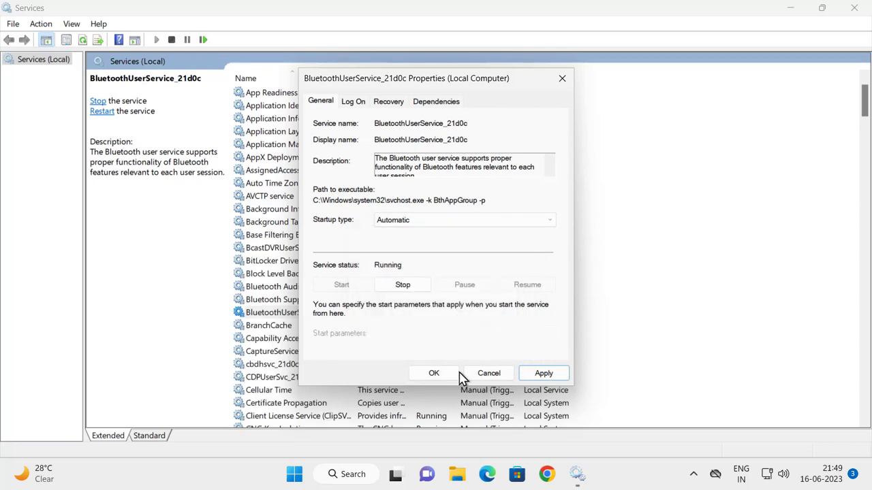
click(458, 375)
click(482, 329)
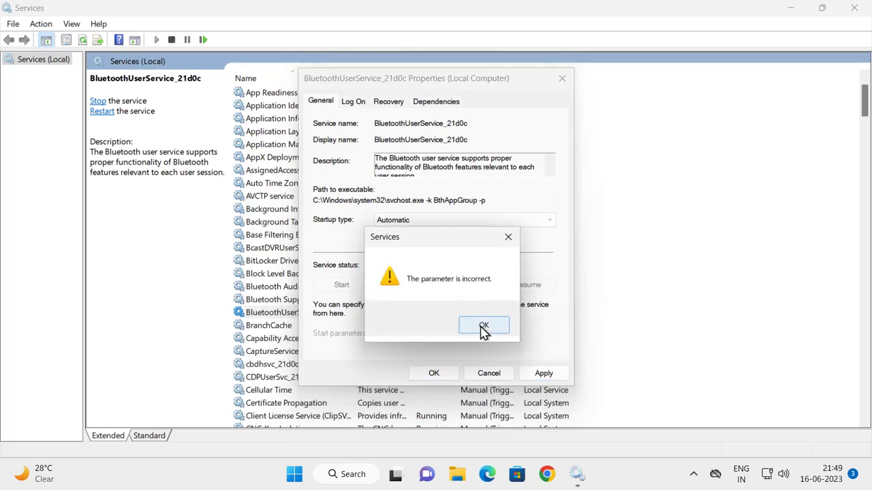
click(561, 80)
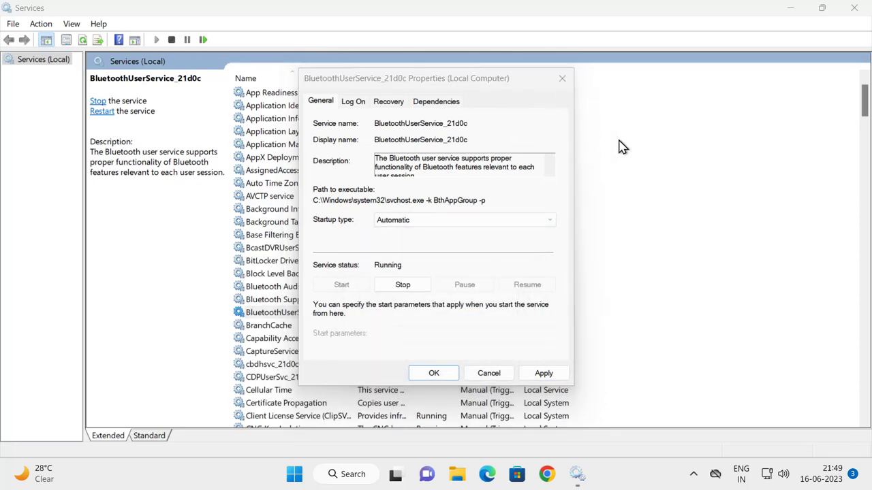
click(854, 9)
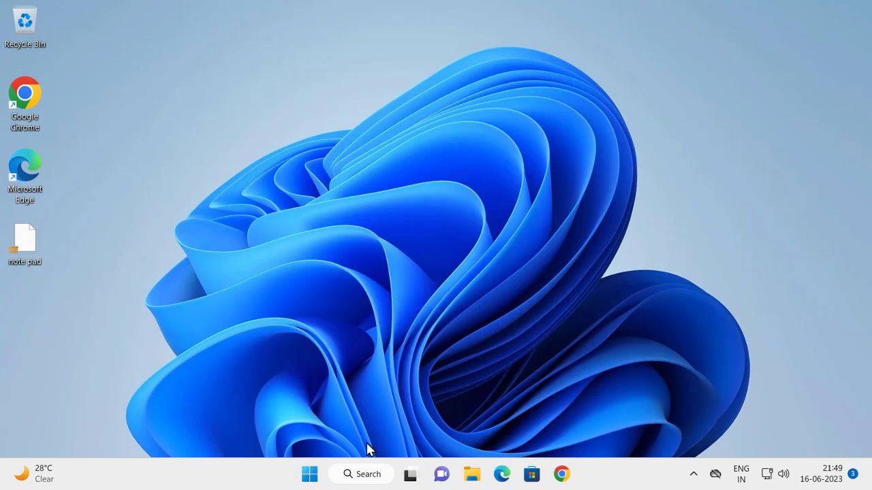
Search Windows for "tro" and open the Troubleshoot settings.
click(361, 479)
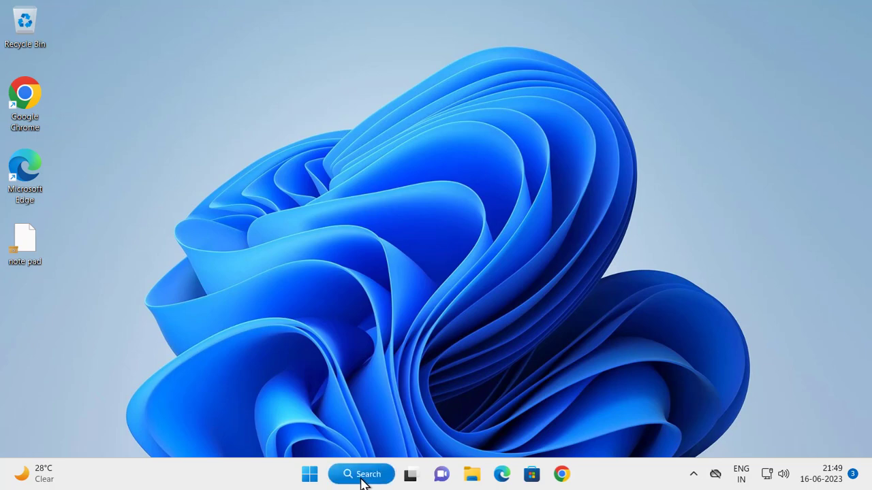
text(s)
key(BackSpace)
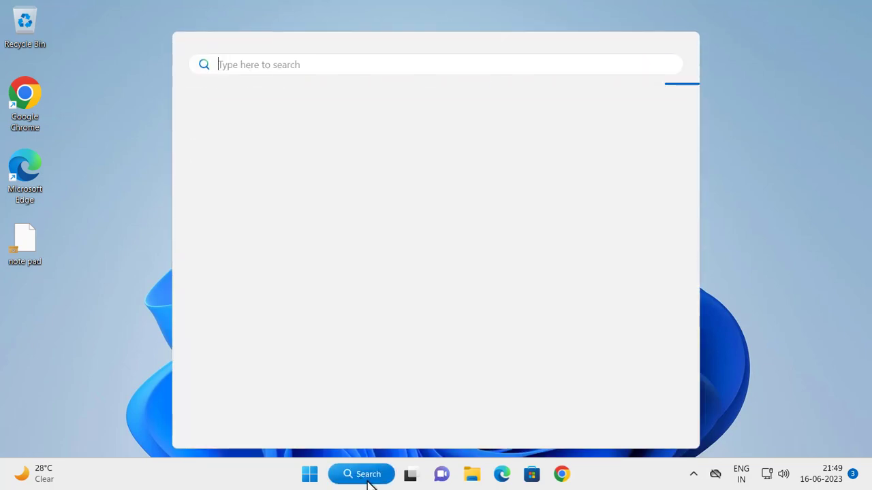
text(tr)
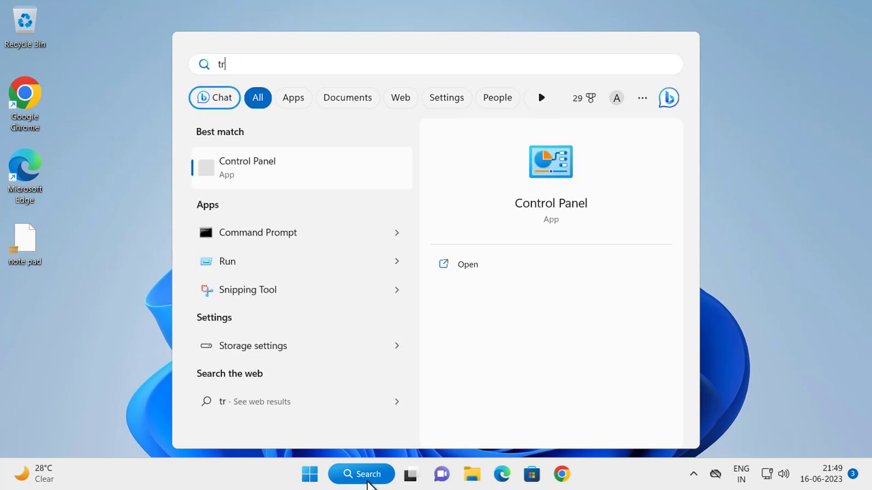
text(uo)
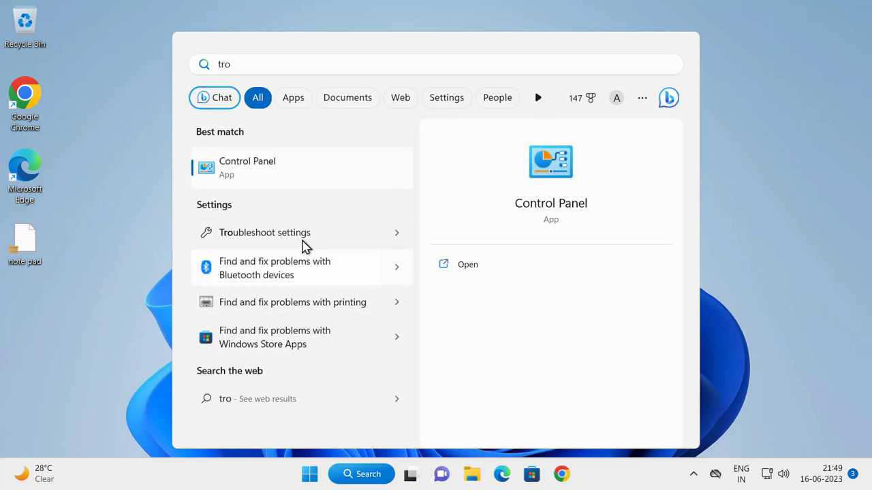
click(302, 240)
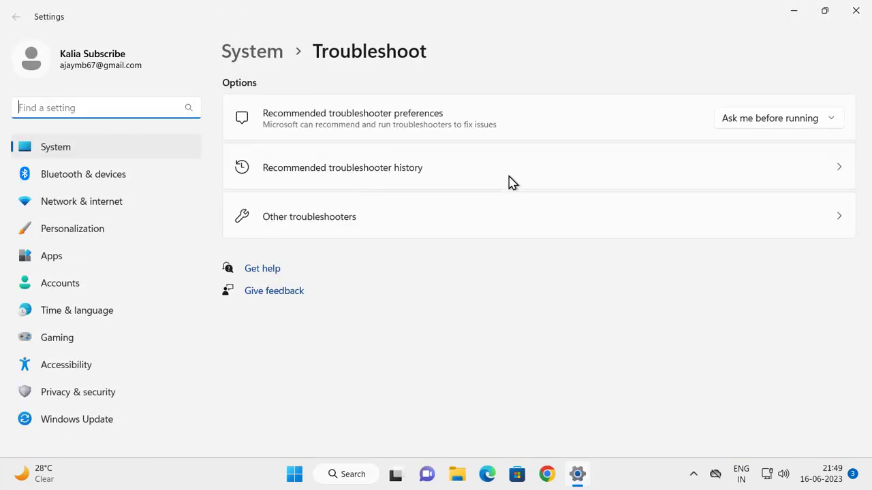
Run the Bluetooth troubleshooter from the other troubleshooters and continue through its diagnosis.
click(330, 236)
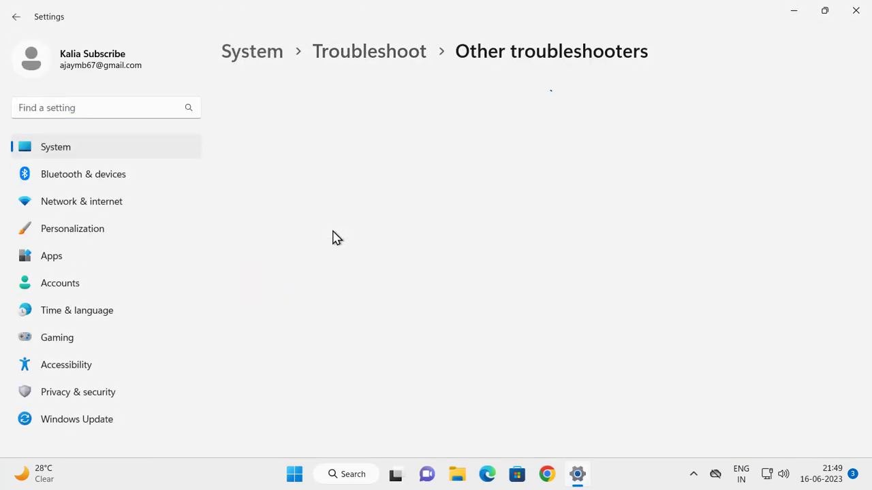
scroll(325, 251, down, 3)
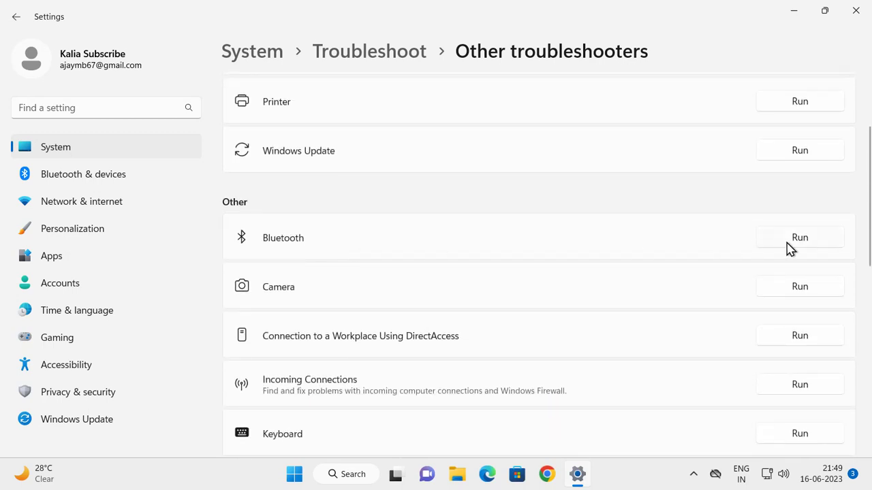
click(783, 241)
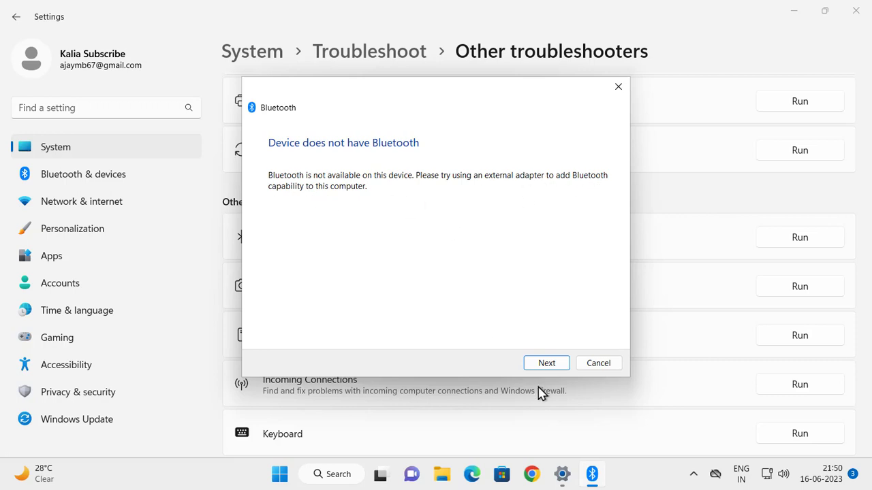
click(538, 364)
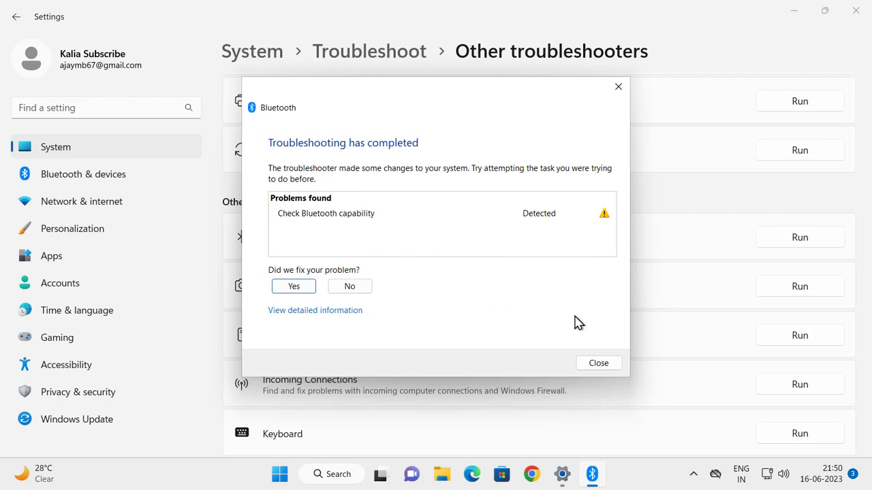
Answer Yes to whether the Bluetooth troubleshooter fixed the problem, and close the troubleshooter and Settings.
click(298, 288)
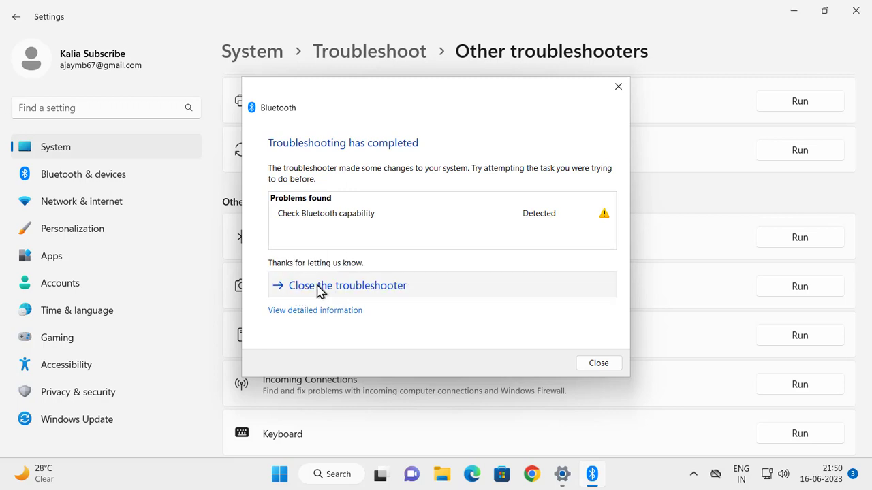
click(321, 290)
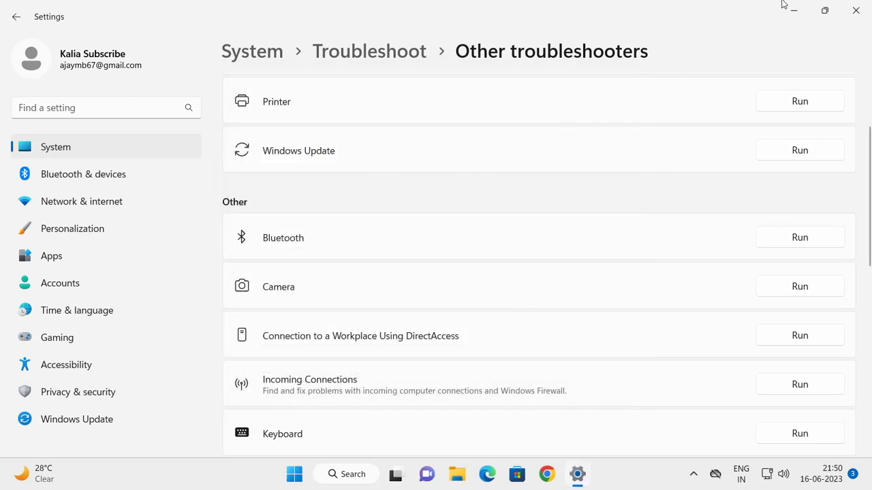
click(852, 11)
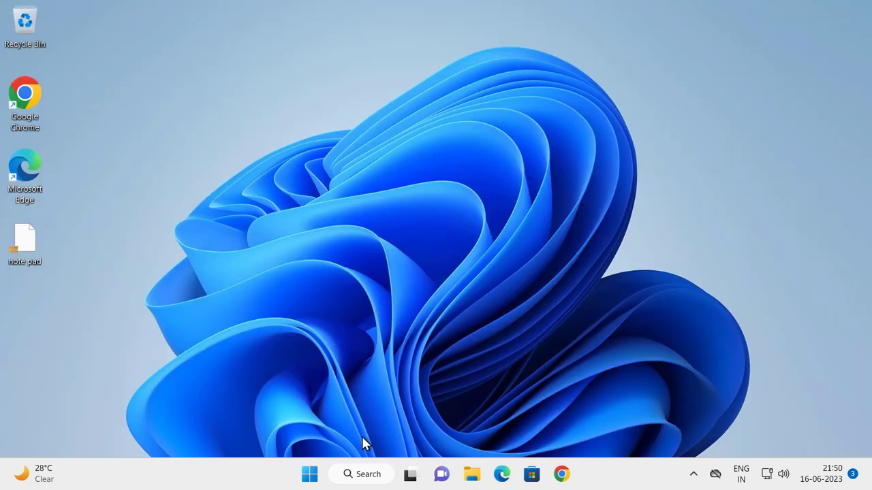
Search Windows for "devi", open Device Manager and maximize its window.
click(363, 477)
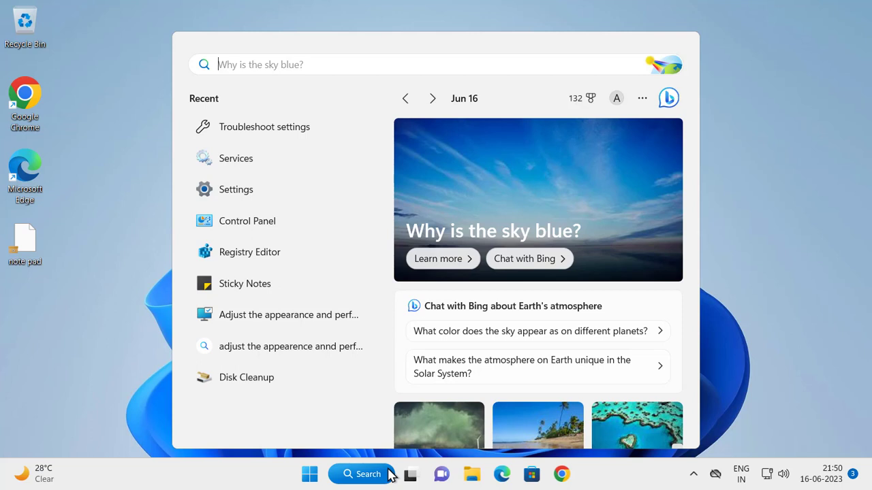
text(devi)
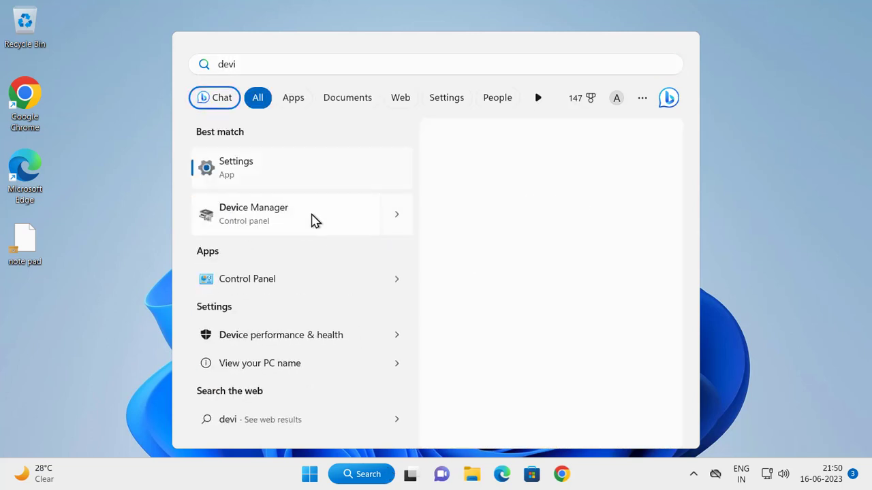
click(314, 219)
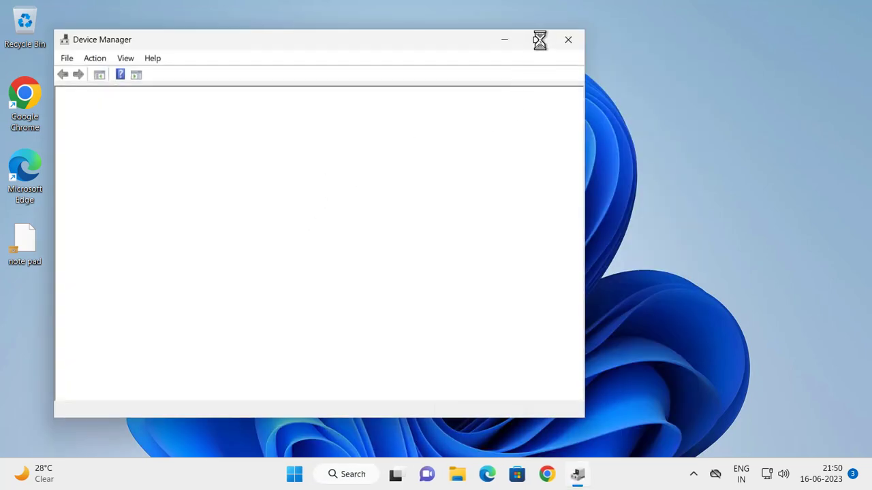
click(539, 42)
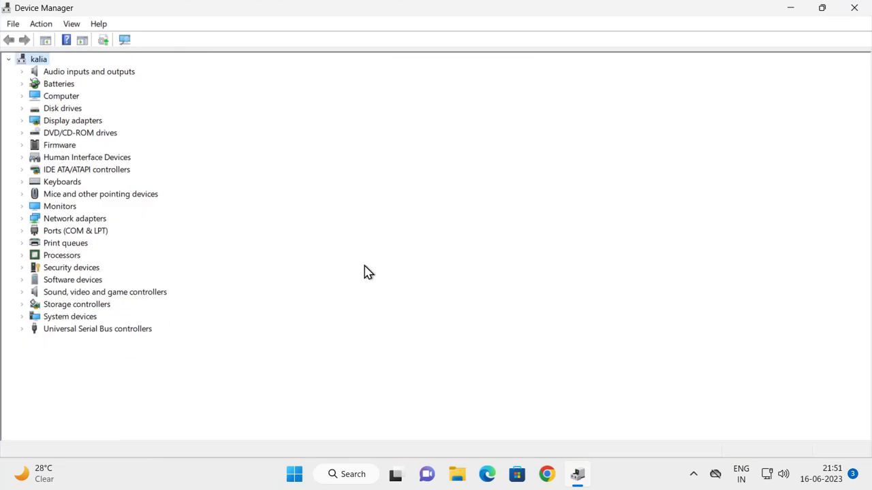
Update the driver of the Microsoft AC Adapter under Batteries by searching automatically for drivers, and close the update wizard.
click(65, 209)
key(b)
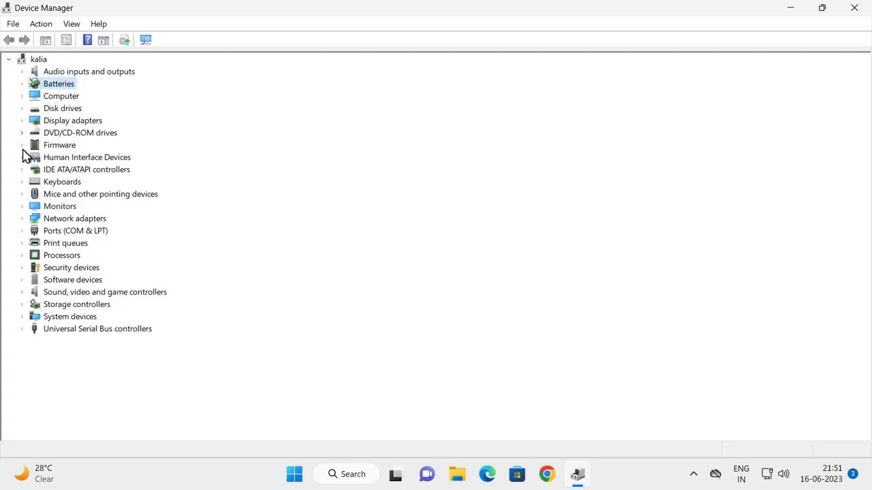
click(21, 84)
click(64, 99)
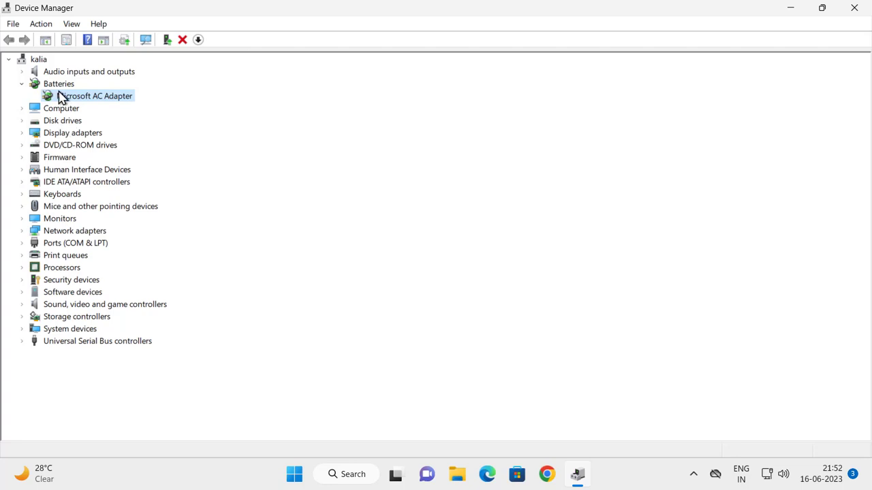
right_click(71, 100)
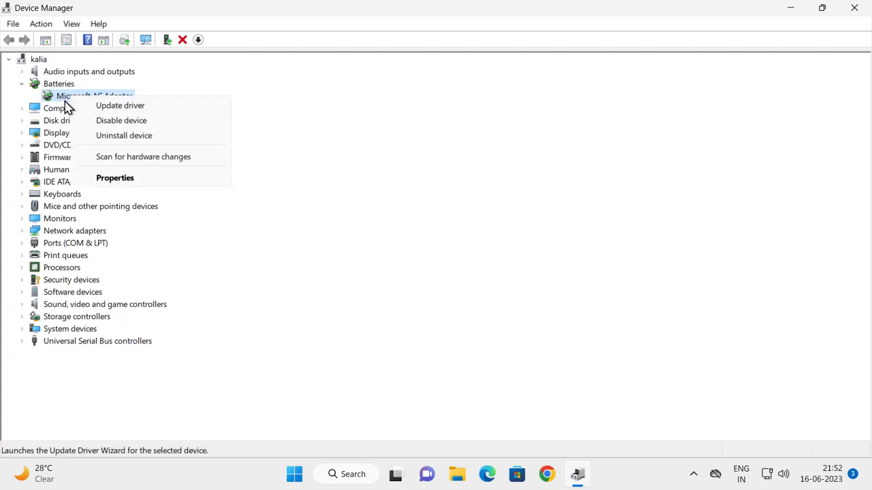
click(109, 106)
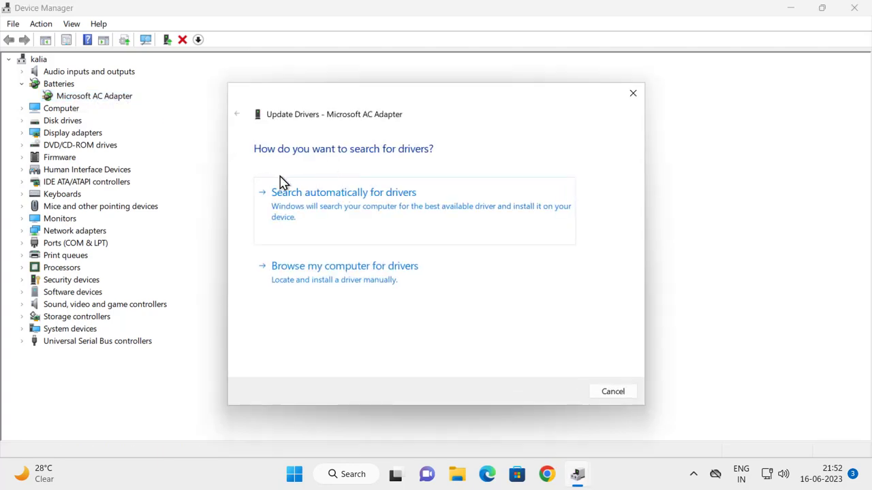
click(411, 217)
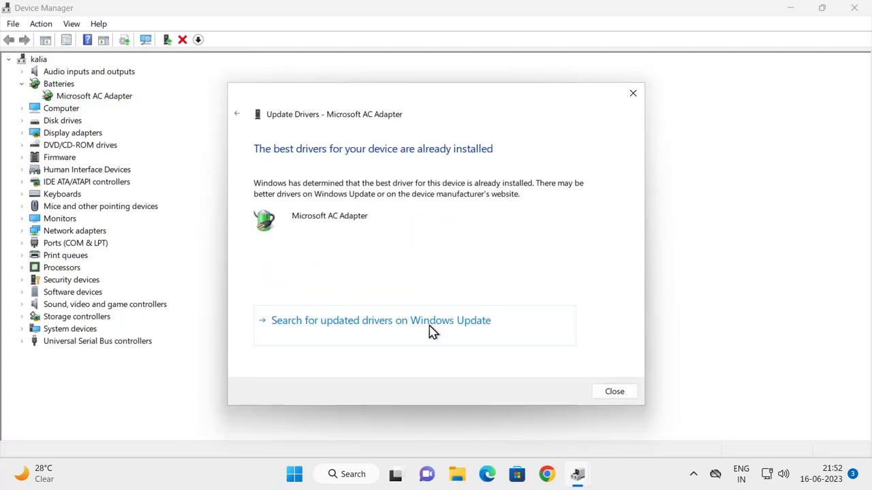
click(629, 393)
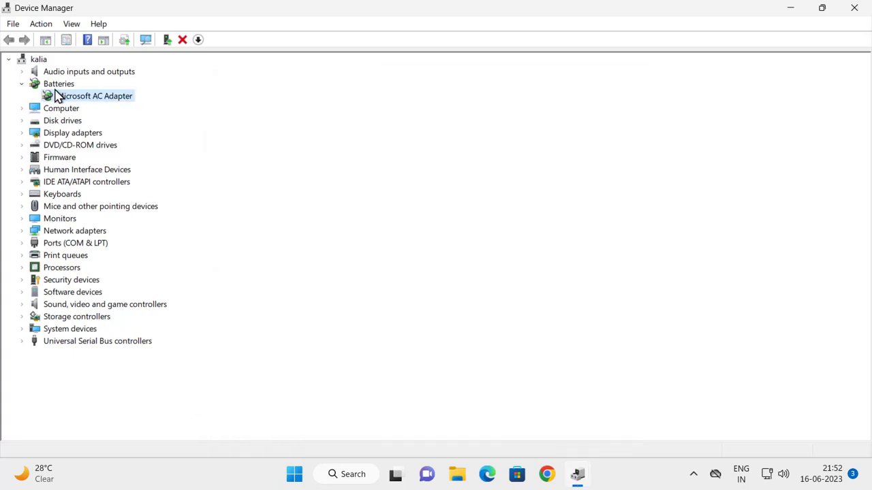
Collapse the Batteries category and close Device Manager.
click(36, 86)
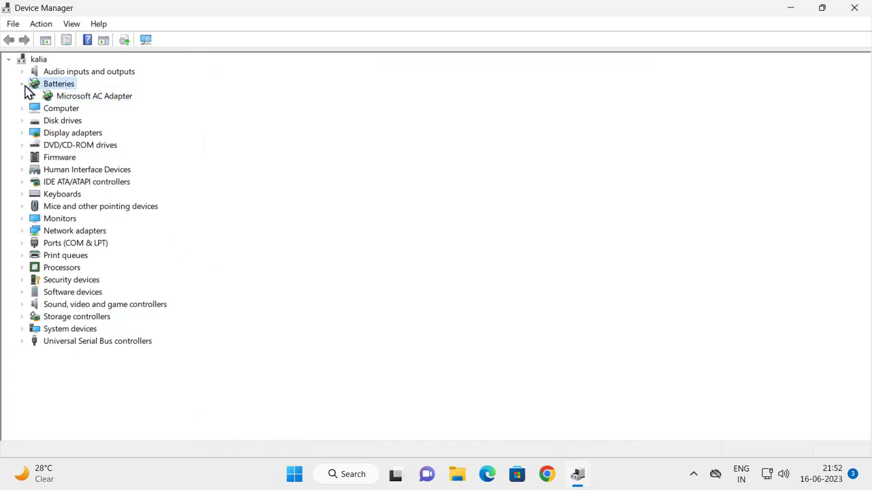
click(24, 87)
click(24, 88)
click(854, 10)
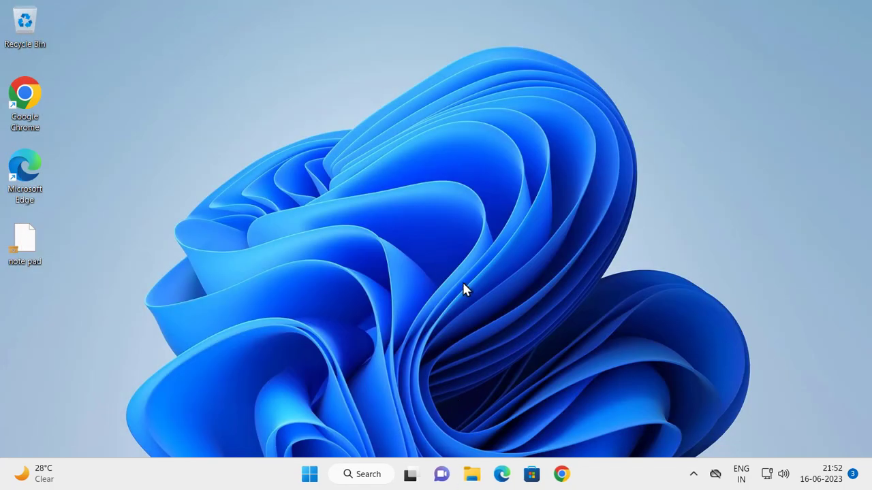